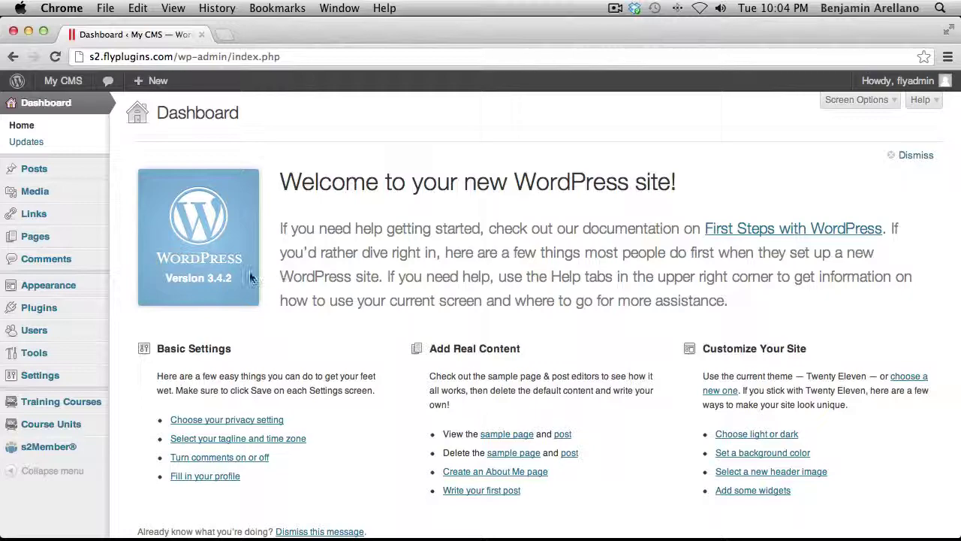
Show the s2Member flyout submenu from the Dashboard sidebar.
mouse_move(60, 448)
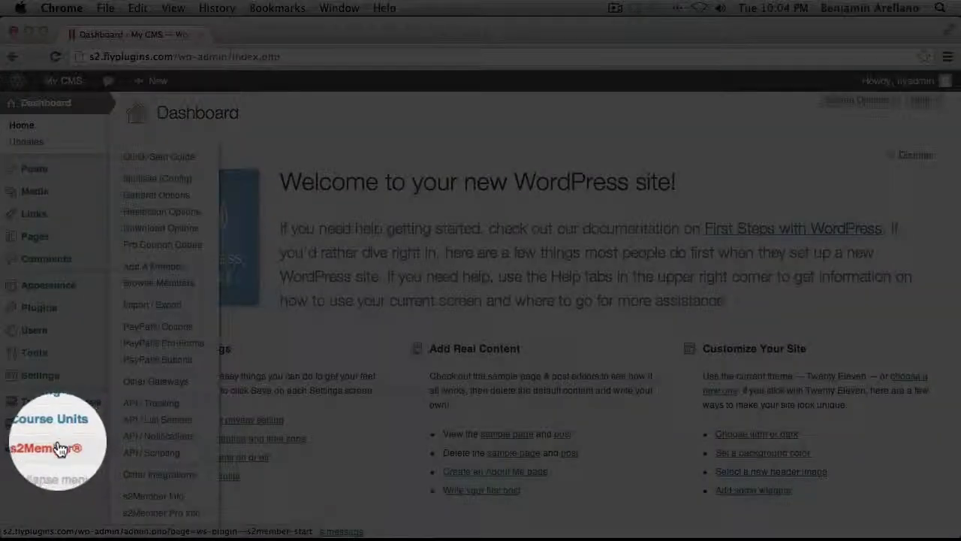
Open s2Member General Options and expand Open Registration, which allows free Level #0 subscribers.
left_click(156, 195)
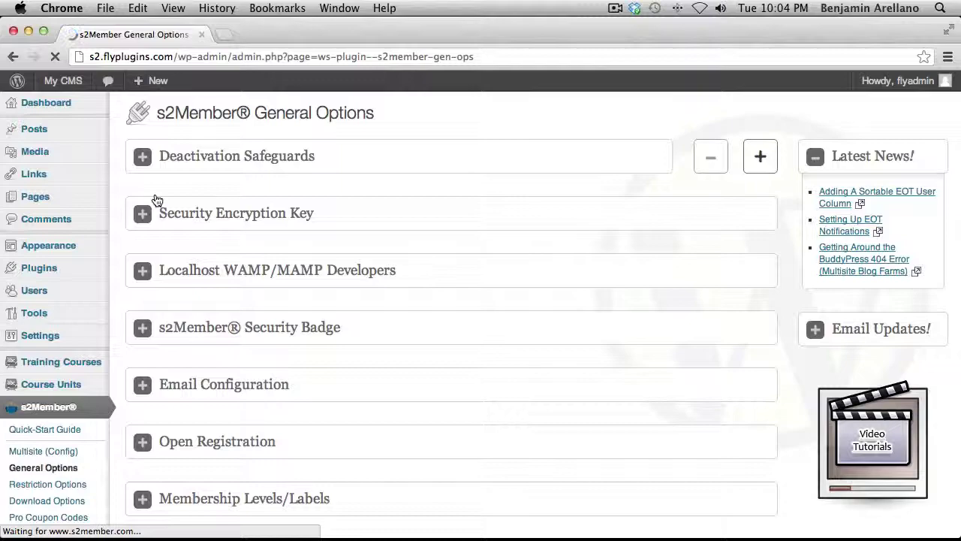
scroll(334, 290, "down", 5)
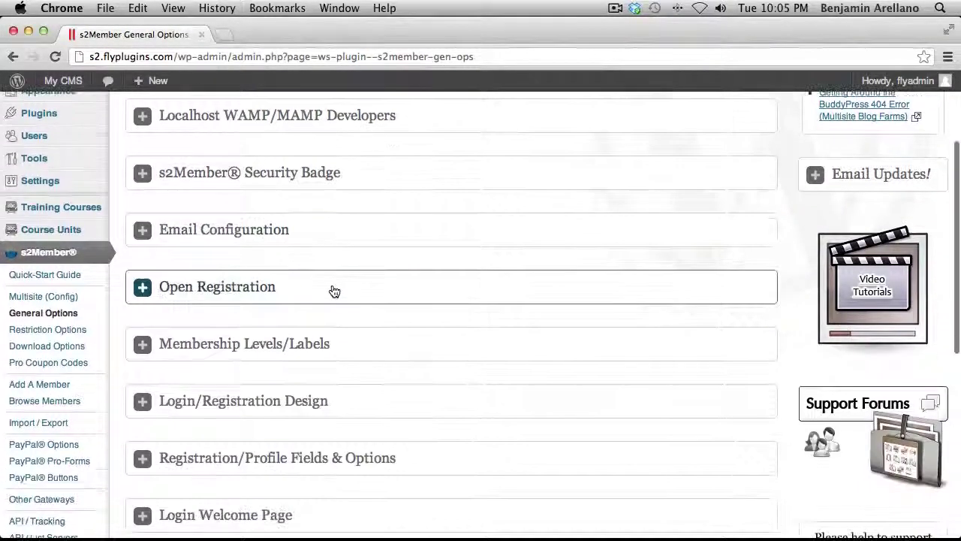
left_click(331, 295)
scroll(330, 296, "down", 4)
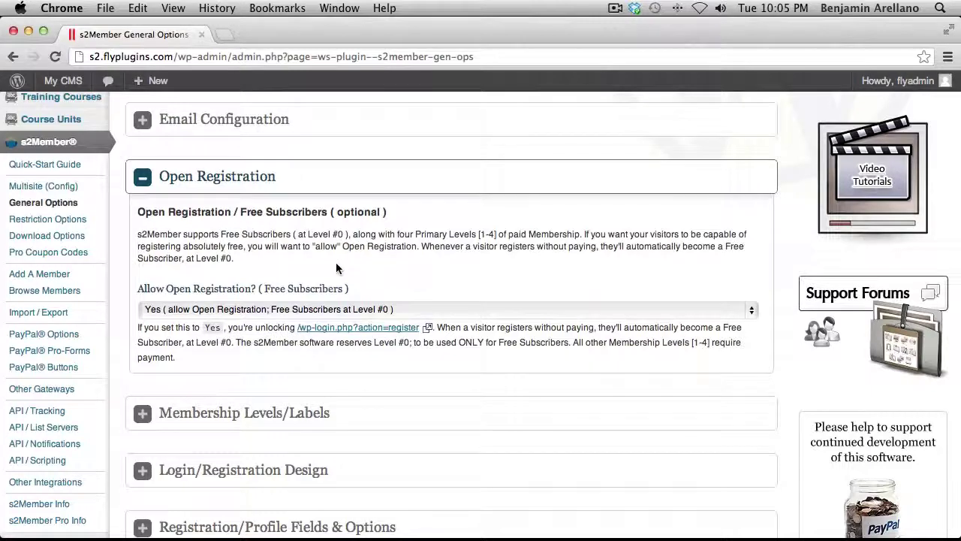
scroll(333, 266, "down", 2)
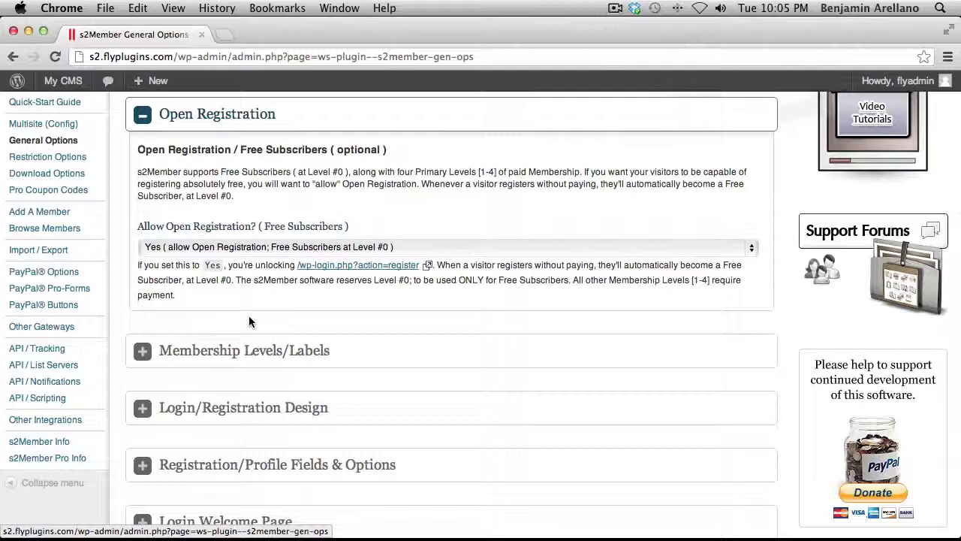
scroll(250, 322, "down", 3)
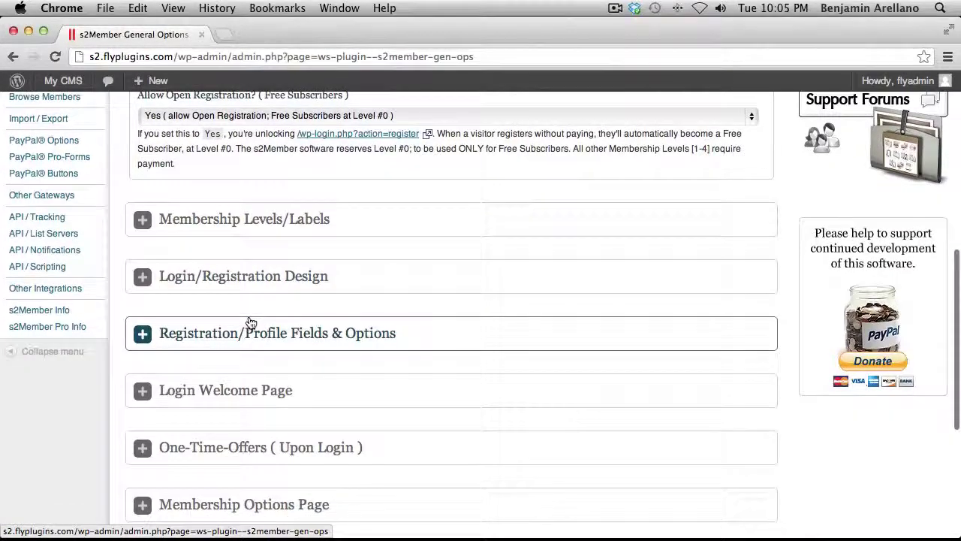
Expand Registration/Profile Fields & Options to check that no custom fields are set, then scroll back up.
left_click(225, 338)
scroll(244, 327, "down", 2)
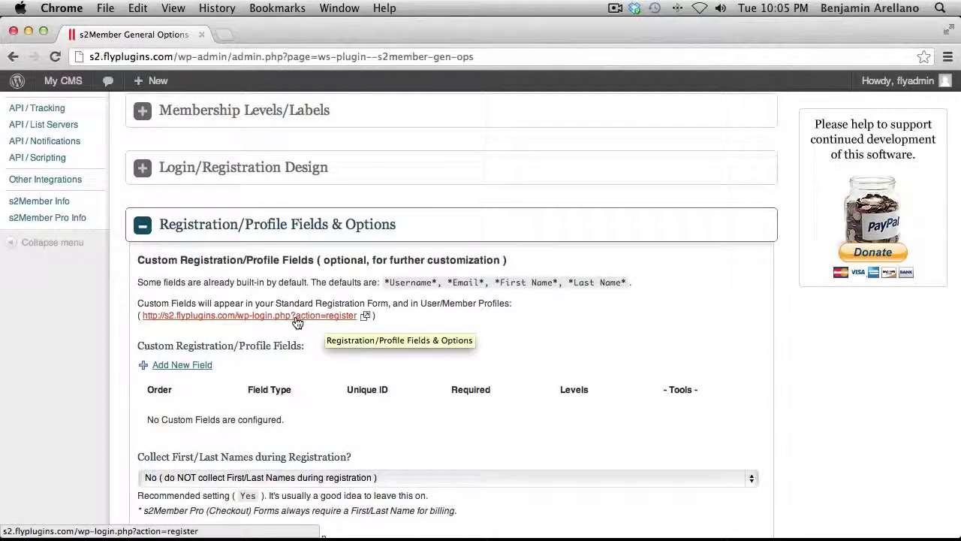
scroll(323, 262, "up", 2)
scroll(323, 261, "up", 5)
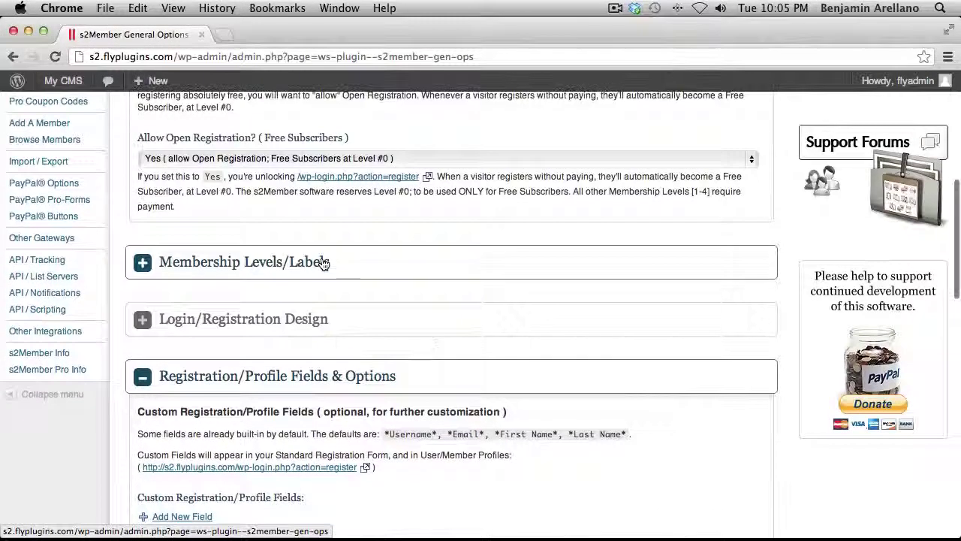
scroll(322, 259, "up", 10)
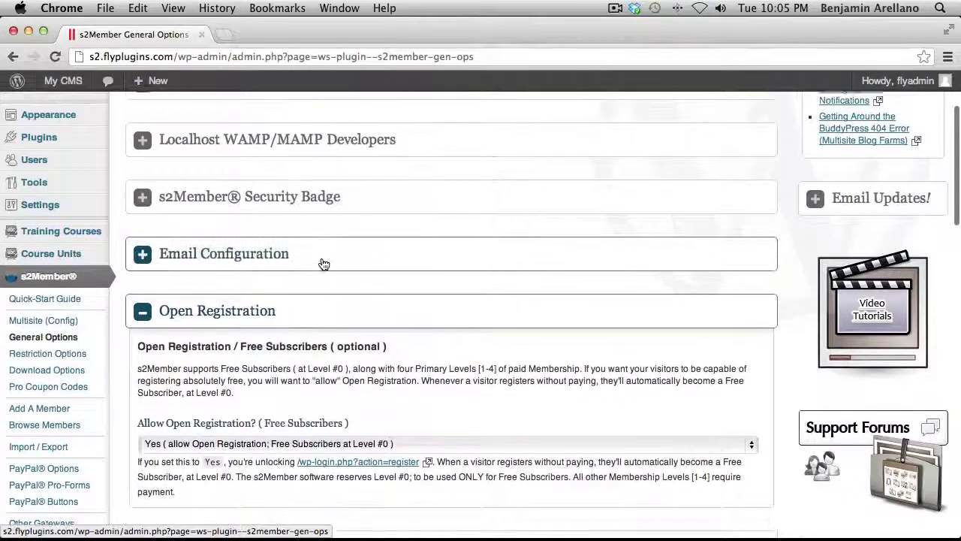
scroll(321, 261, "up", 2)
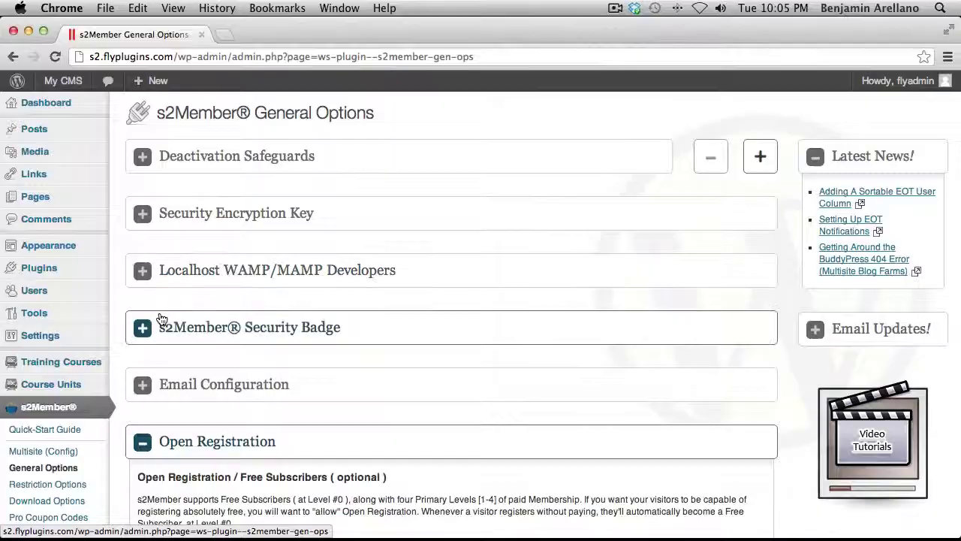
mouse_move(64, 366)
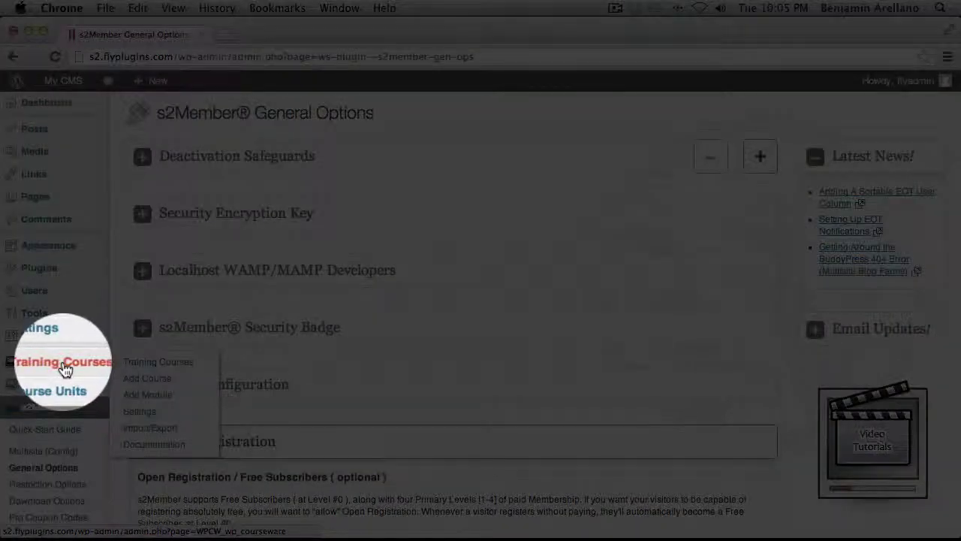
Open the Dog Training 101 course and leave its user access set to Automatic.
left_click(144, 366)
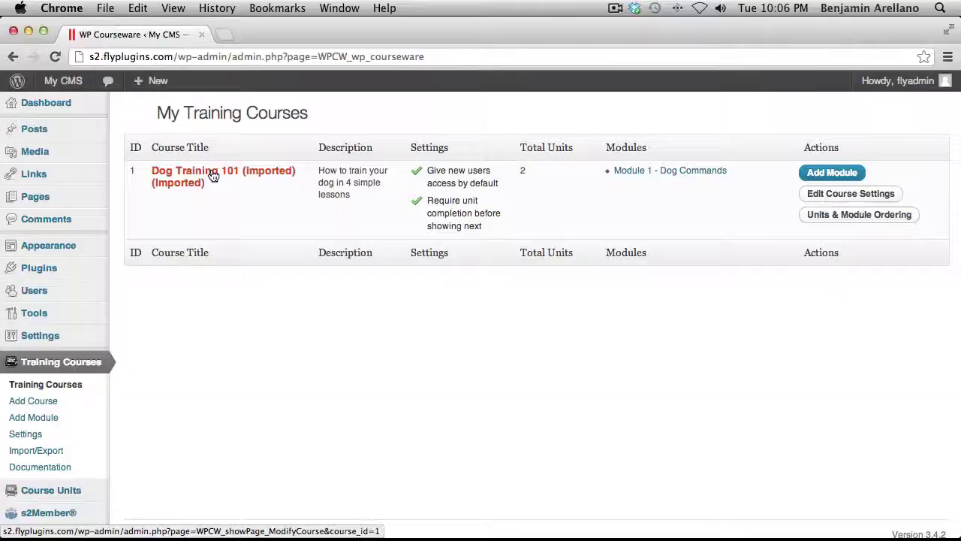
left_click(213, 175)
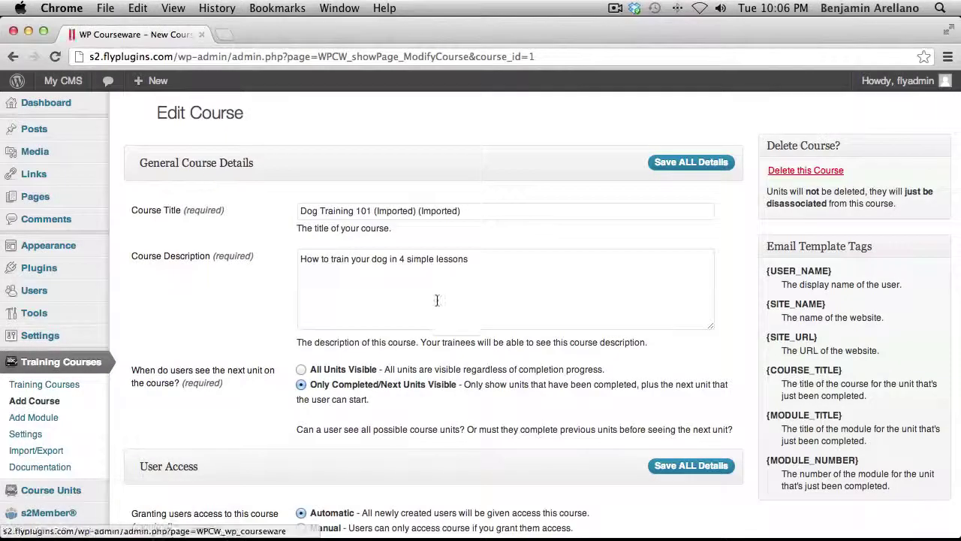
scroll(438, 299, "down", 2)
scroll(436, 298, "down", 3)
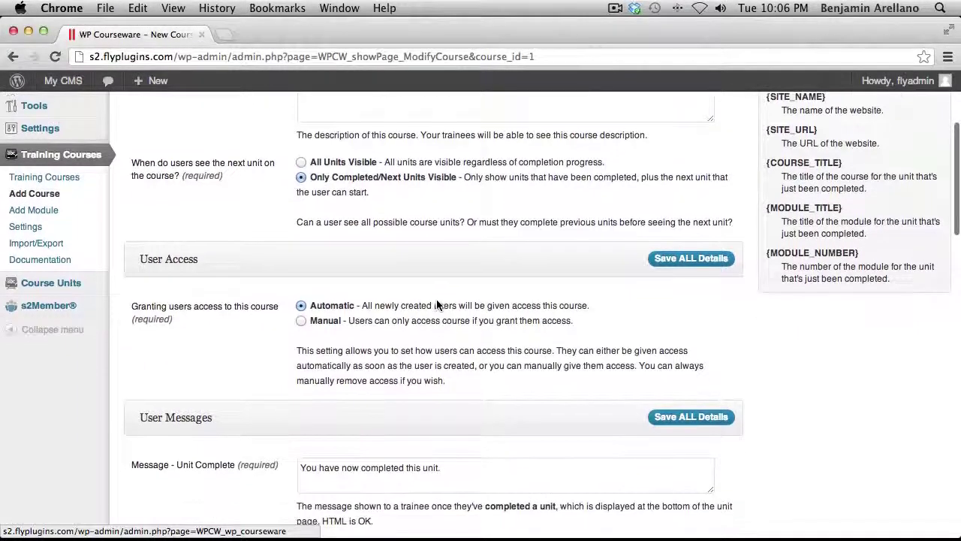
scroll(437, 305, "down", 3)
scroll(437, 305, "down", 1)
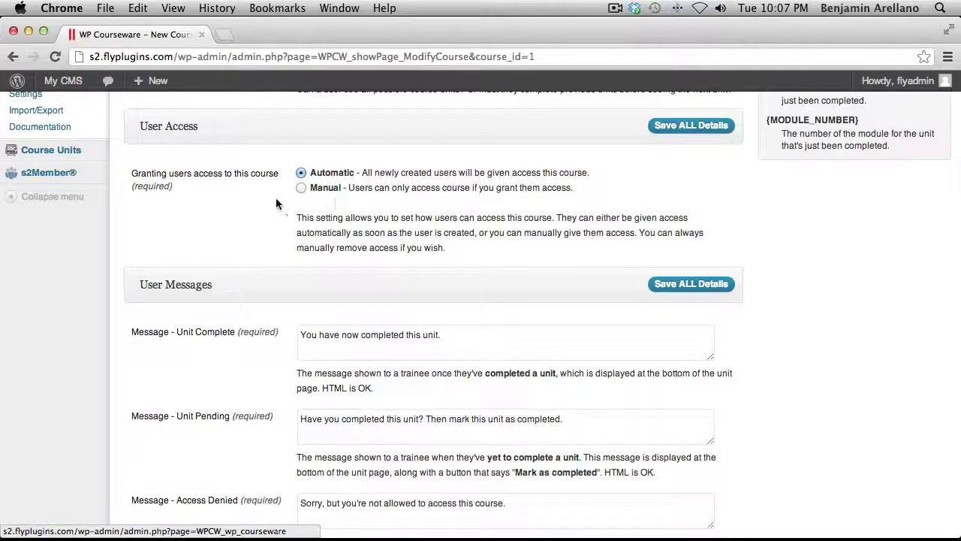
left_click(301, 189)
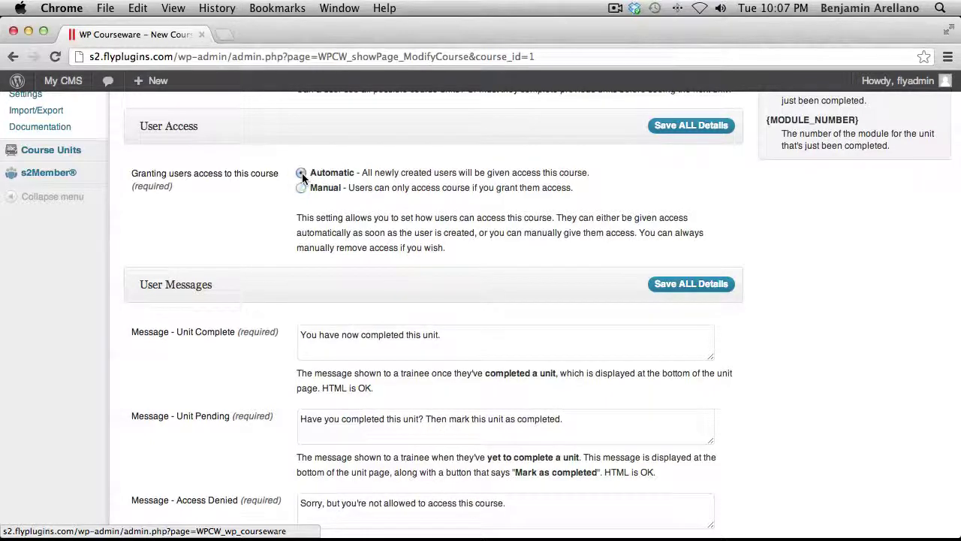
left_click(301, 173)
Save all Dog Training 101 details and return to the My Training Courses list.
left_click(685, 128)
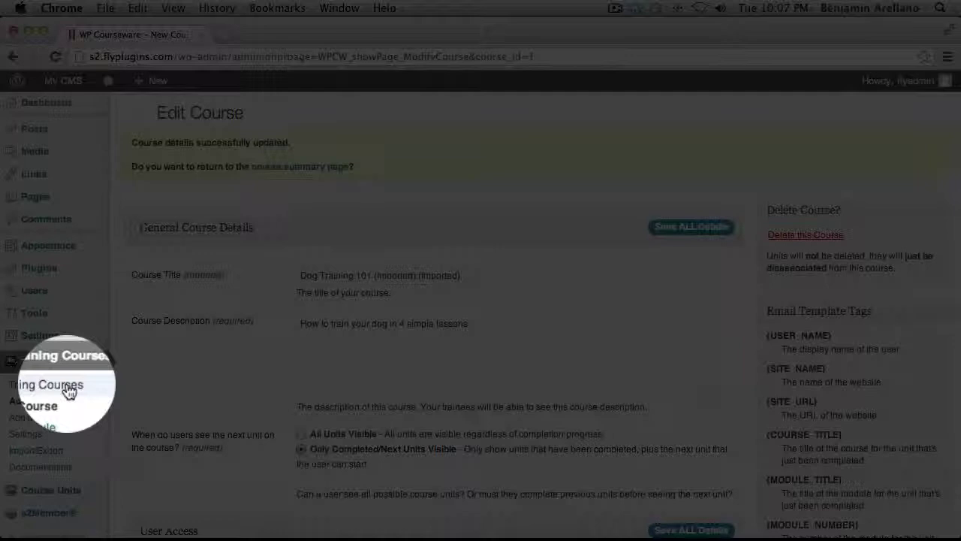
left_click(68, 387)
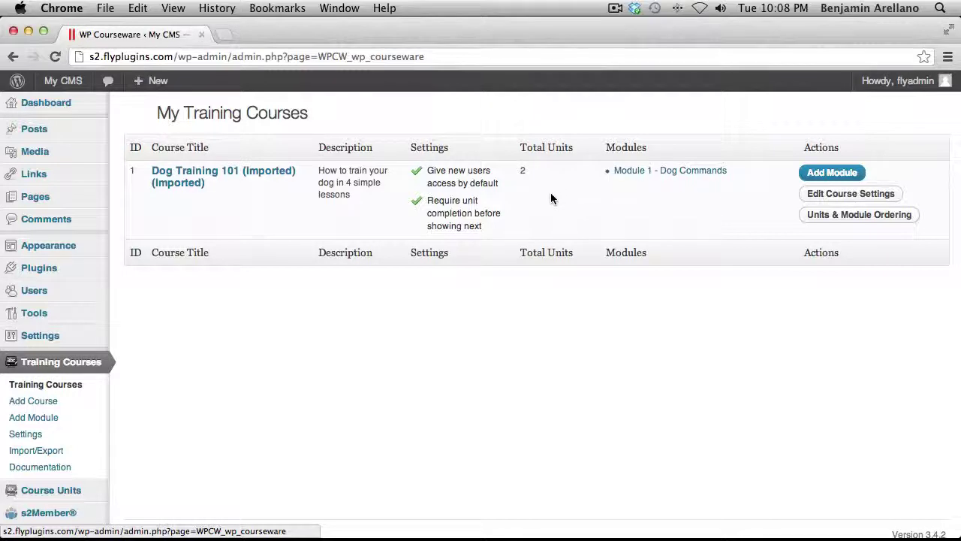
scroll(112, 421, "down", 1)
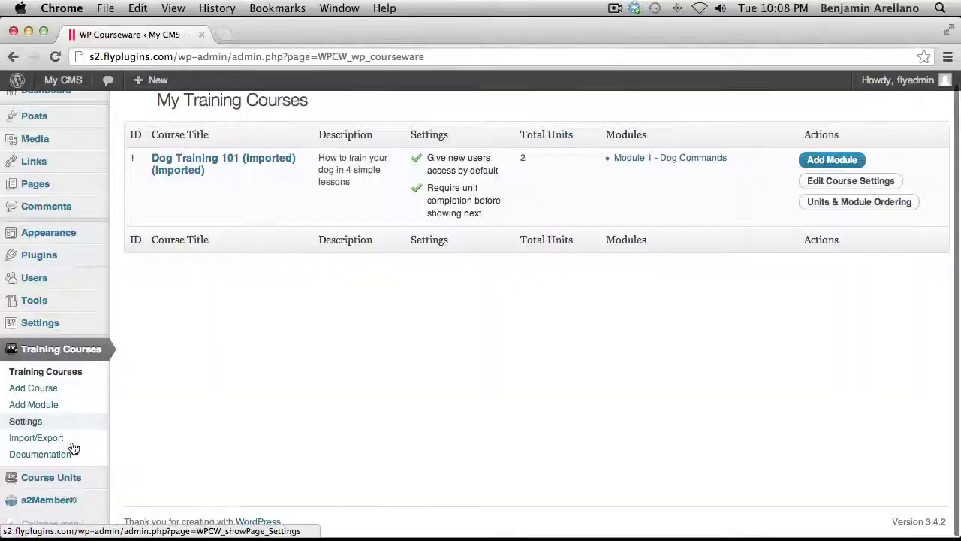
mouse_move(49, 480)
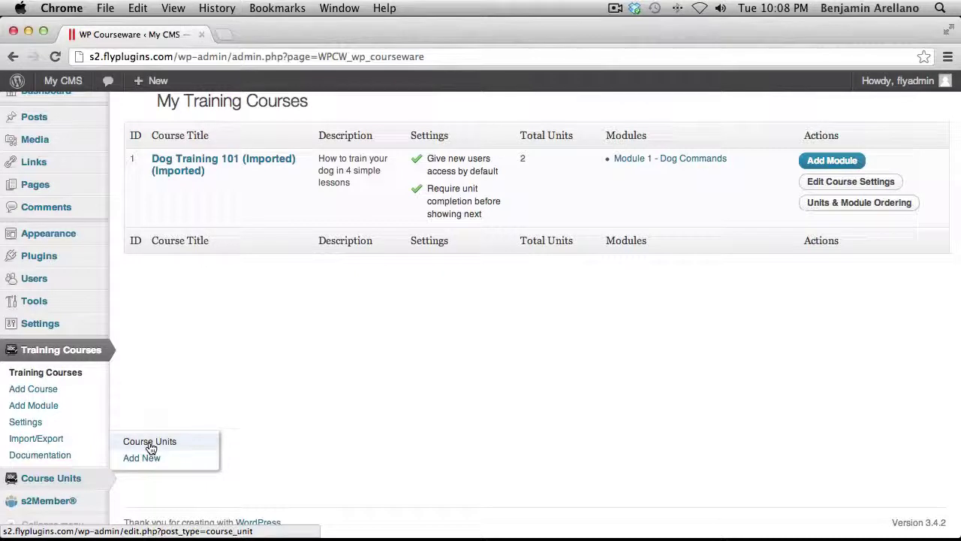
Edit The sit command unit from the Course Units list.
left_click(150, 443)
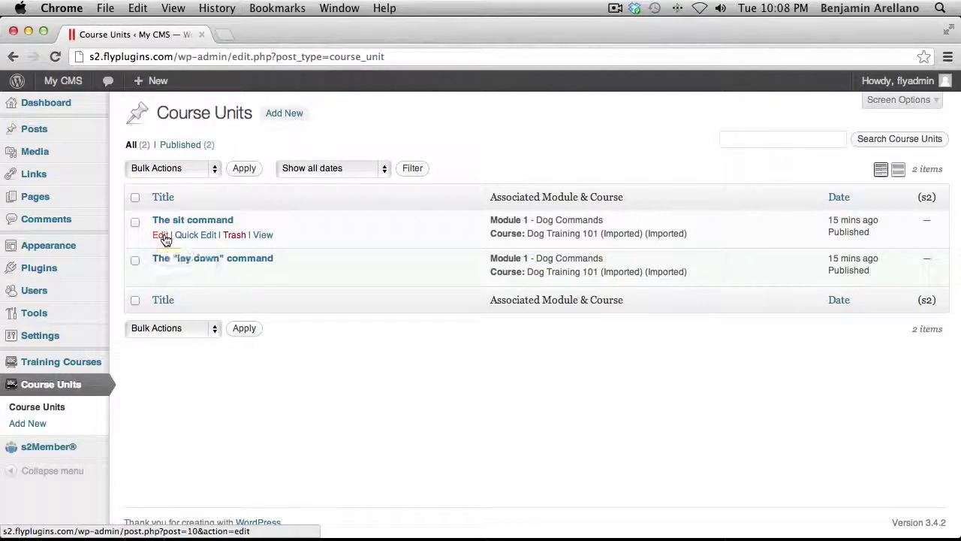
left_click(162, 235)
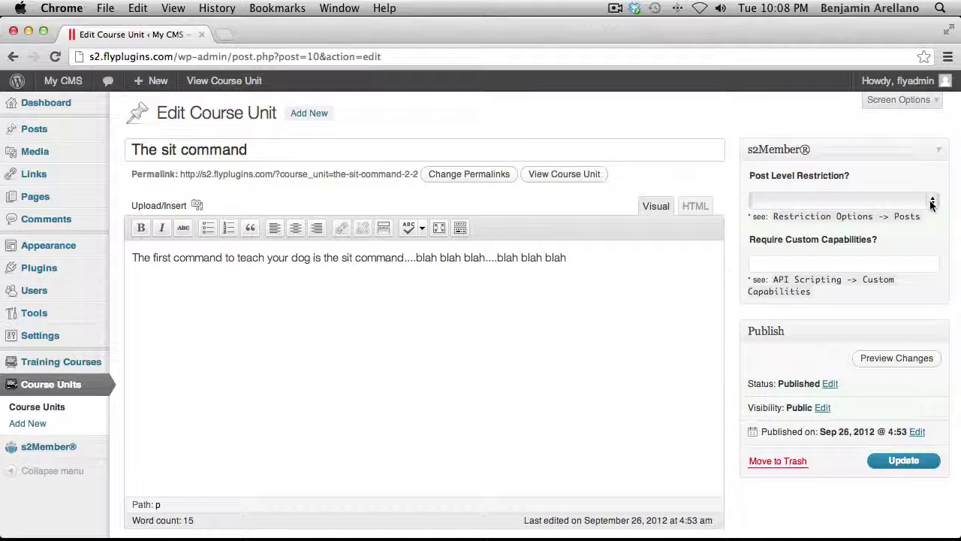
Keep The sit command unit's Post Level Restriction at Level #0 and save it.
left_click(931, 203)
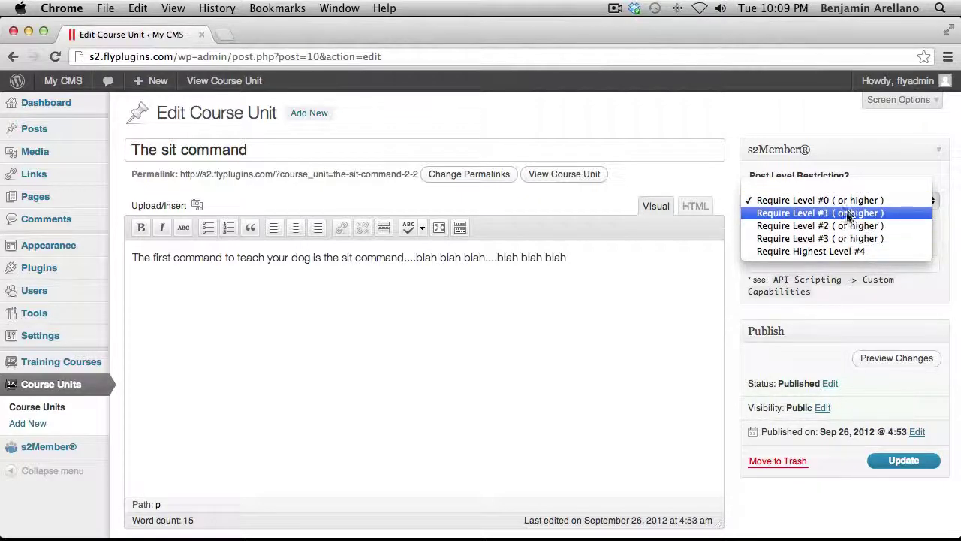
left_click(783, 201)
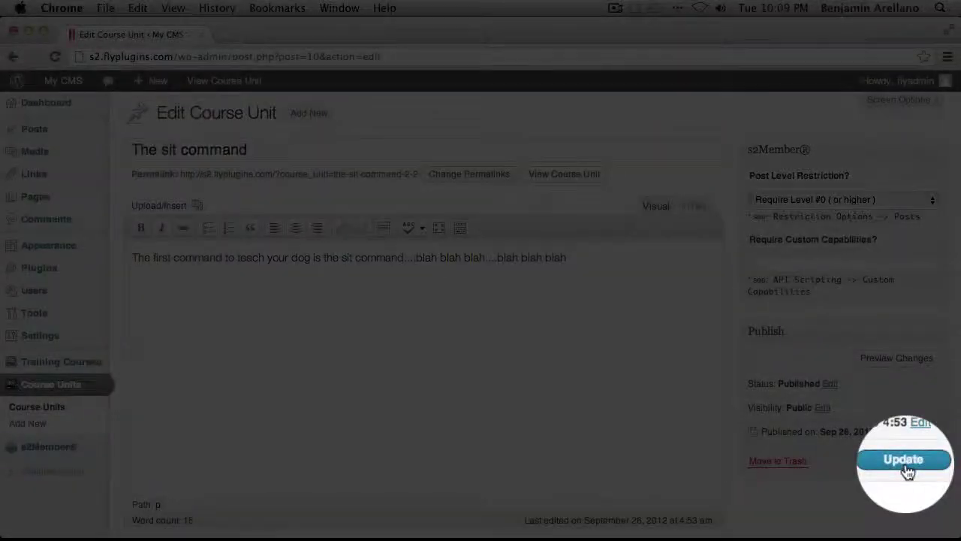
left_click(906, 461)
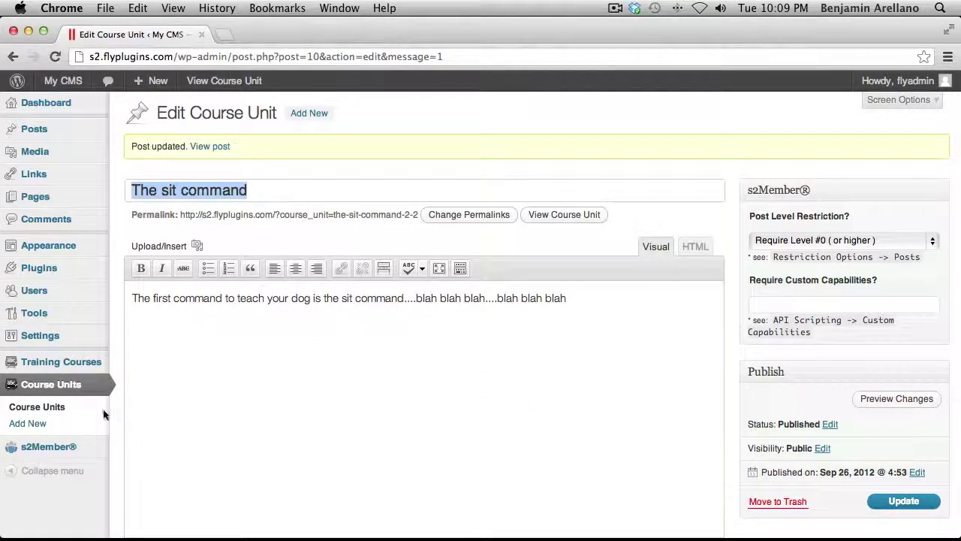
Set the "lay down" command unit's Post Level Restriction to Level #0 or higher and update it.
left_click(41, 407)
left_click(184, 256)
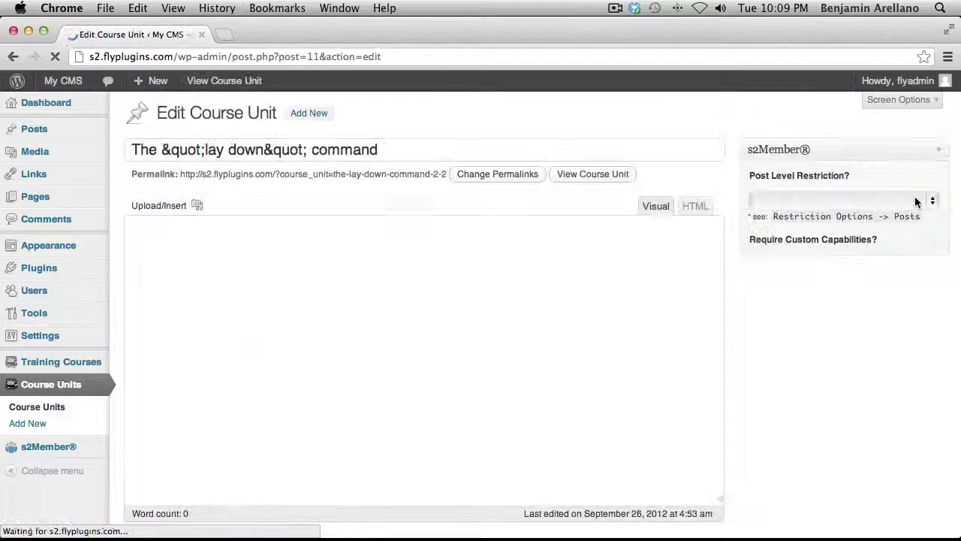
left_click(916, 201)
left_click(871, 210)
left_click(903, 460)
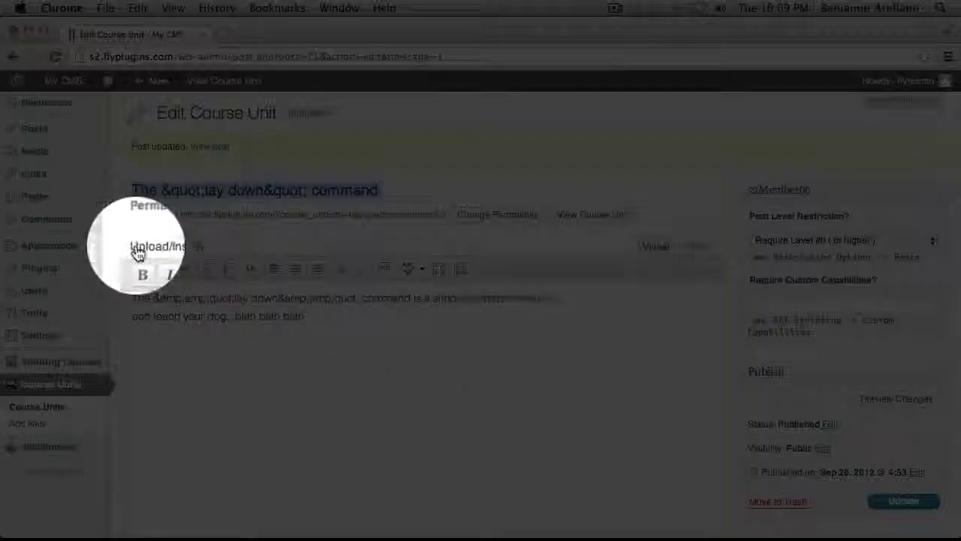
Update the Training your dog 101 page with its restriction kept at Level #0 or higher.
mouse_move(37, 197)
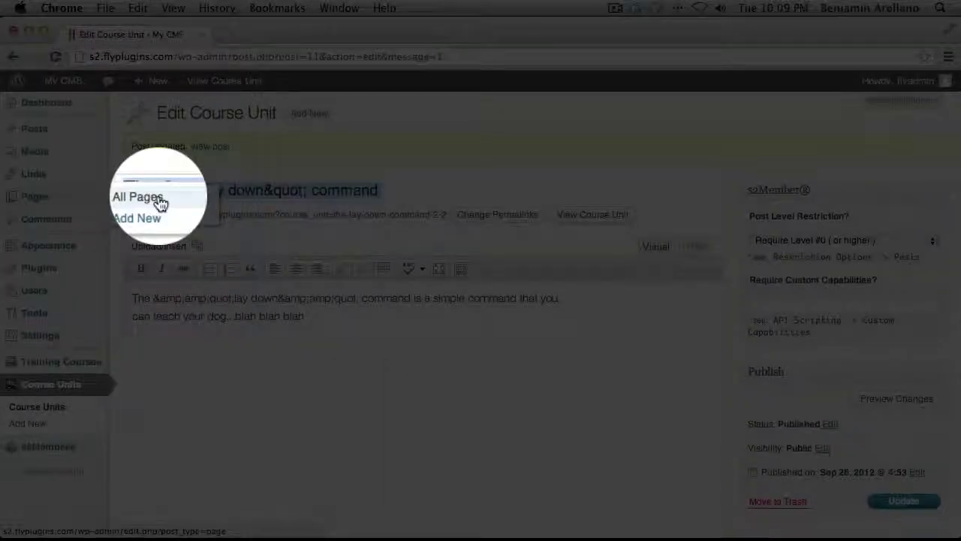
left_click(160, 201)
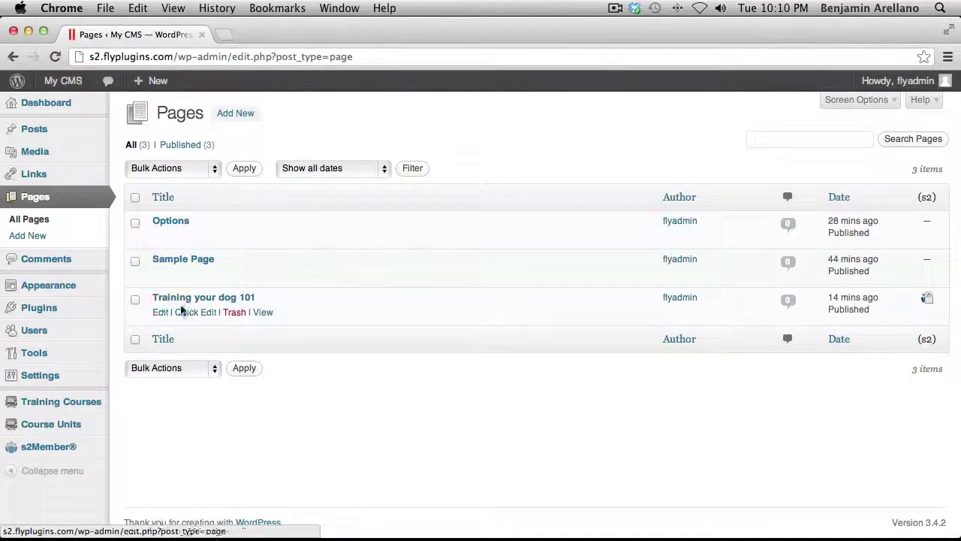
mouse_move(159, 316)
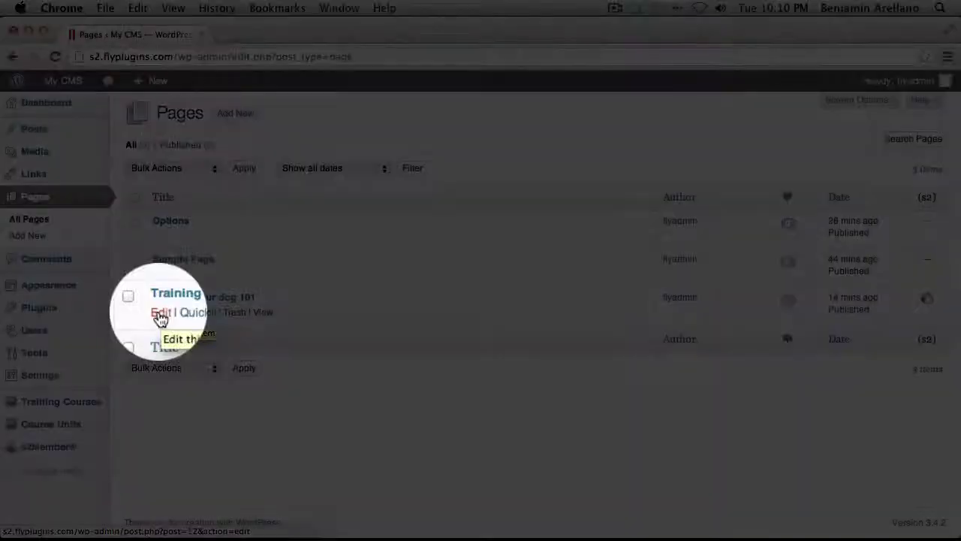
left_click(159, 315)
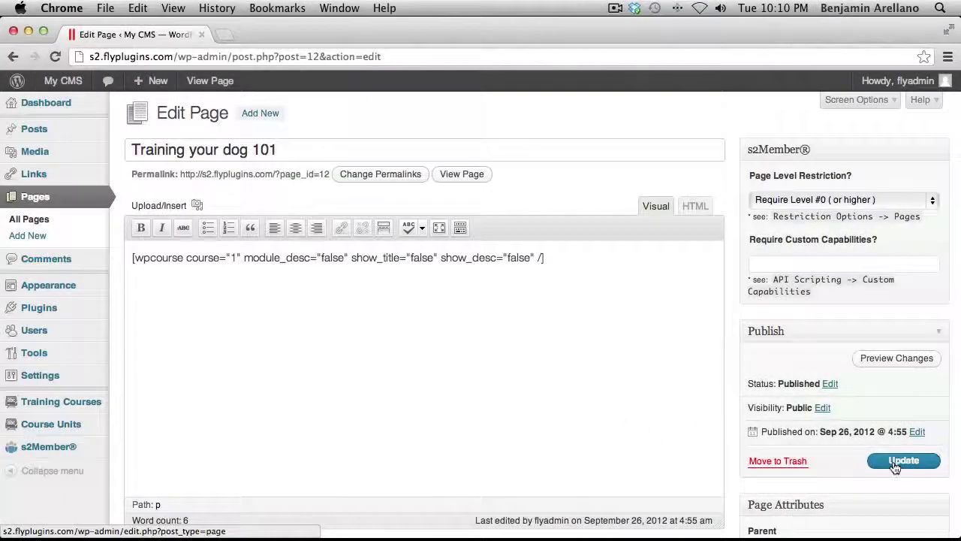
left_click(895, 462)
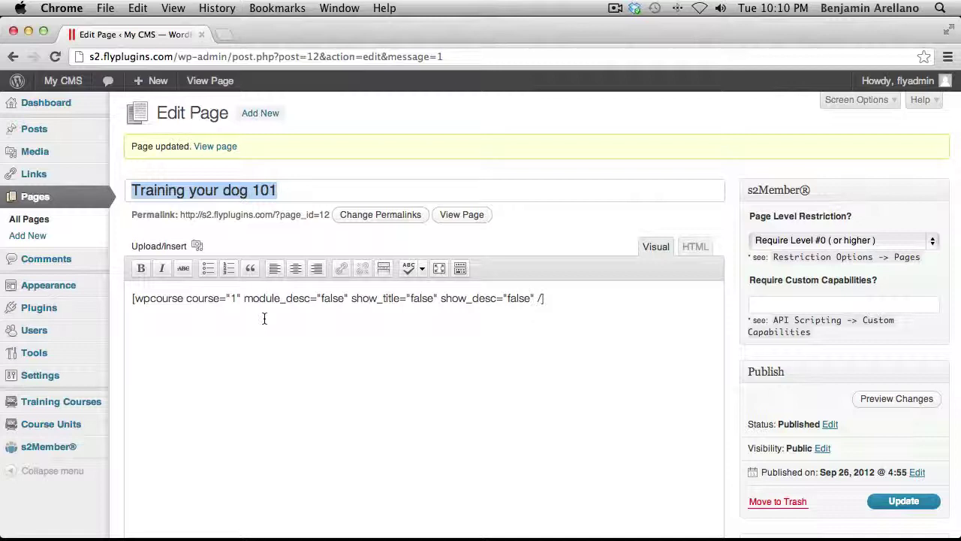
In Safari, register a test account with a username, e-mail address and matching passwords.
key("super+Tab")
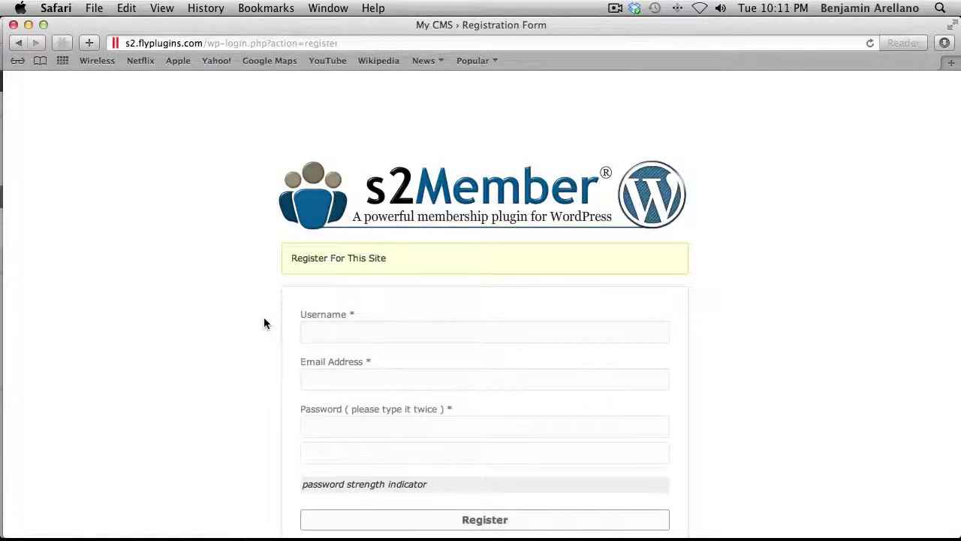
type("user1")
key("Tab")
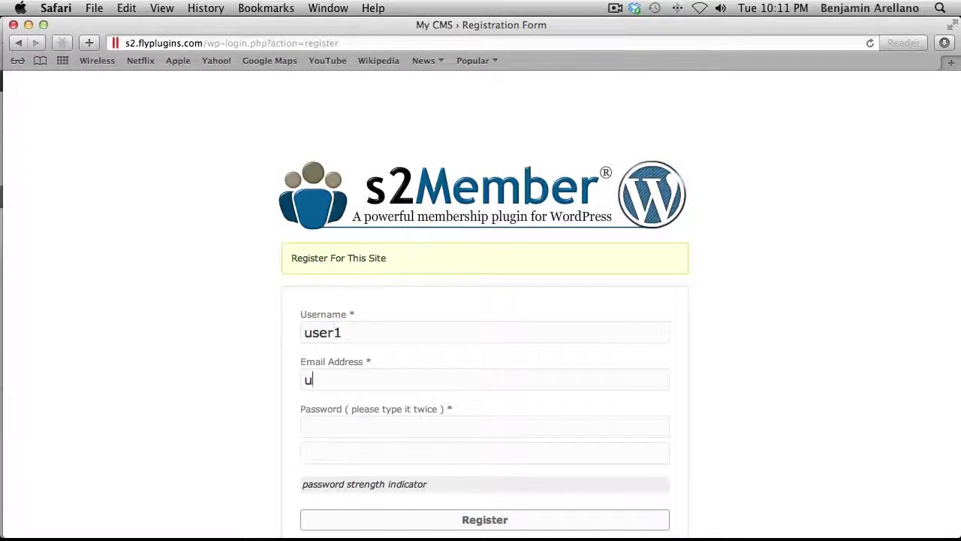
key("Tab")
type("password")
key("Tab")
type("password")
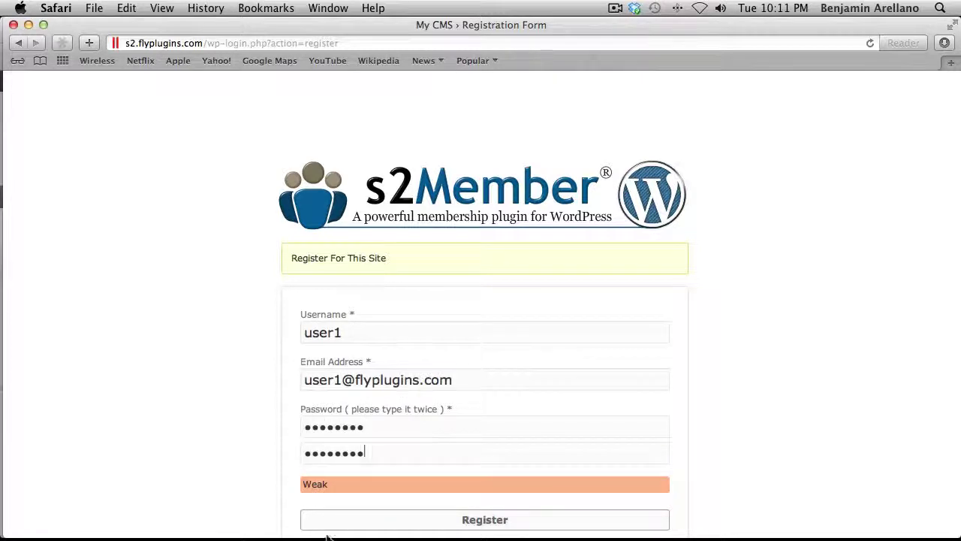
key("Return")
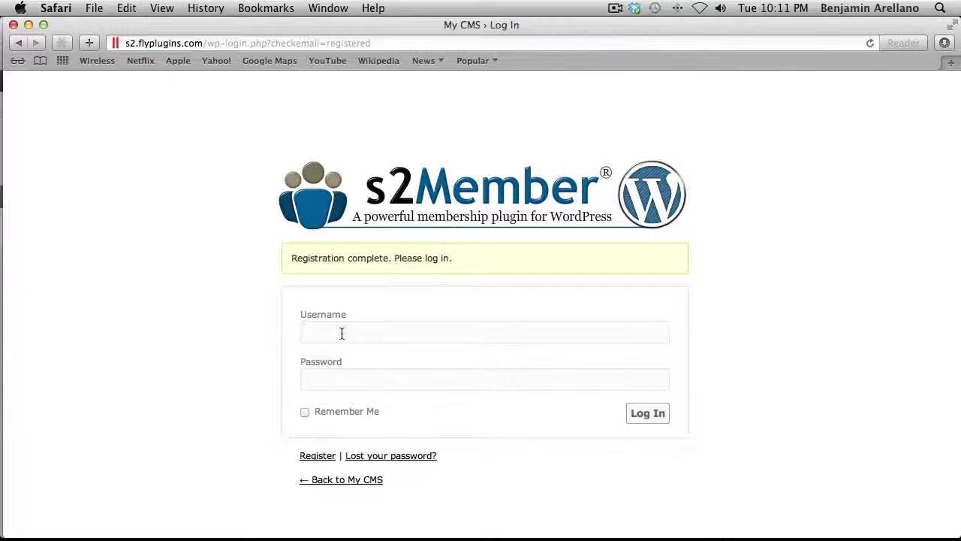
Log in with the new test account's username and password.
type("user1")
key("Tab")
type("password")
key("Return")
Decline saving the password and open the Training your dog 101 page.
left_click(564, 146)
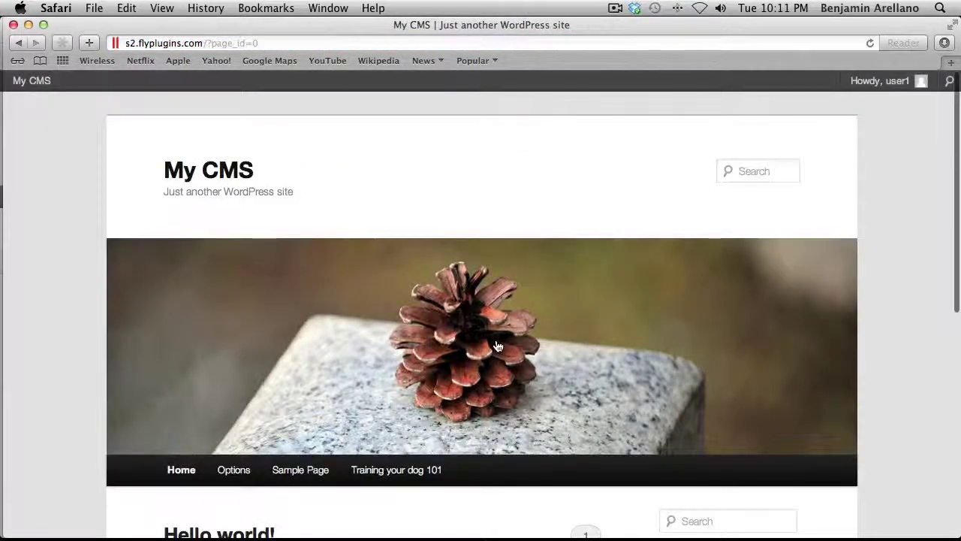
scroll(498, 343, "down", 4)
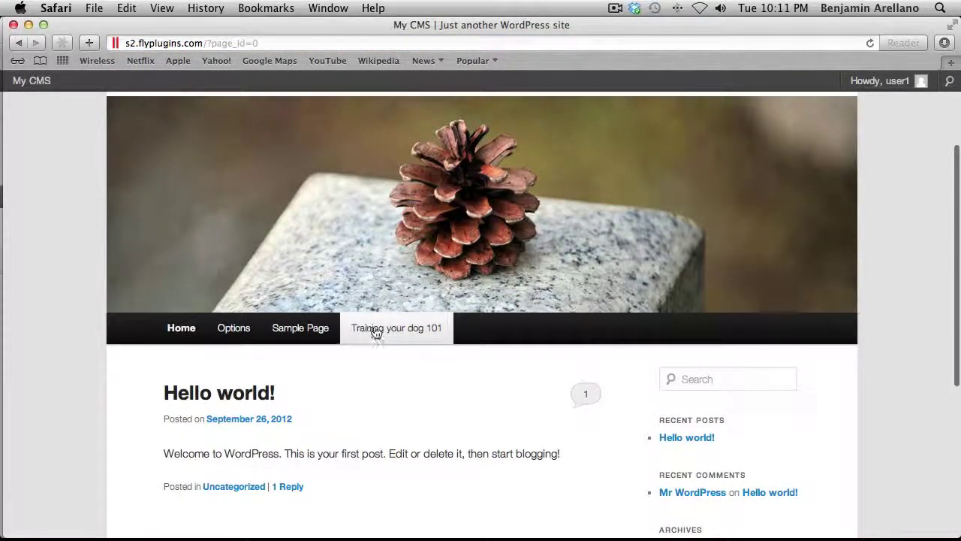
left_click(376, 332)
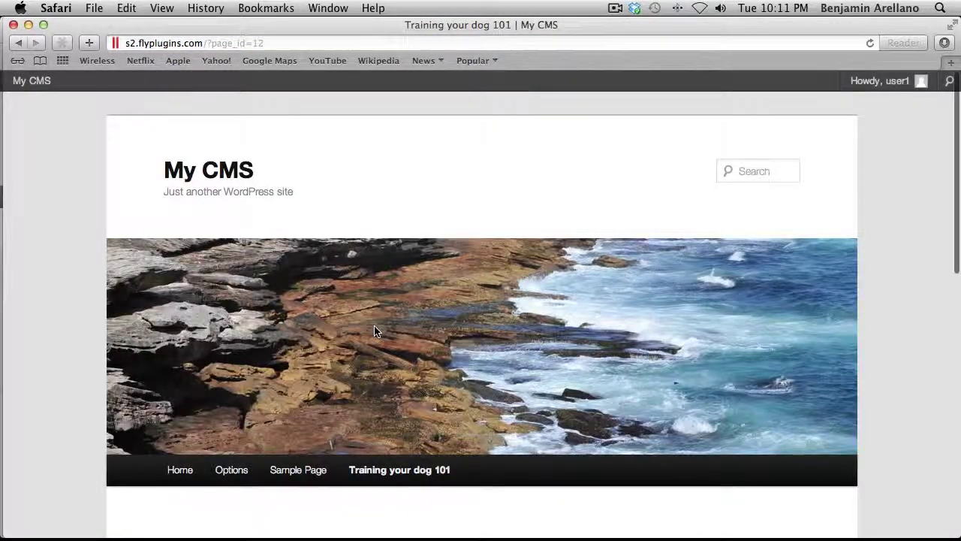
scroll(376, 330, "down", 10)
scroll(383, 323, "down", 2)
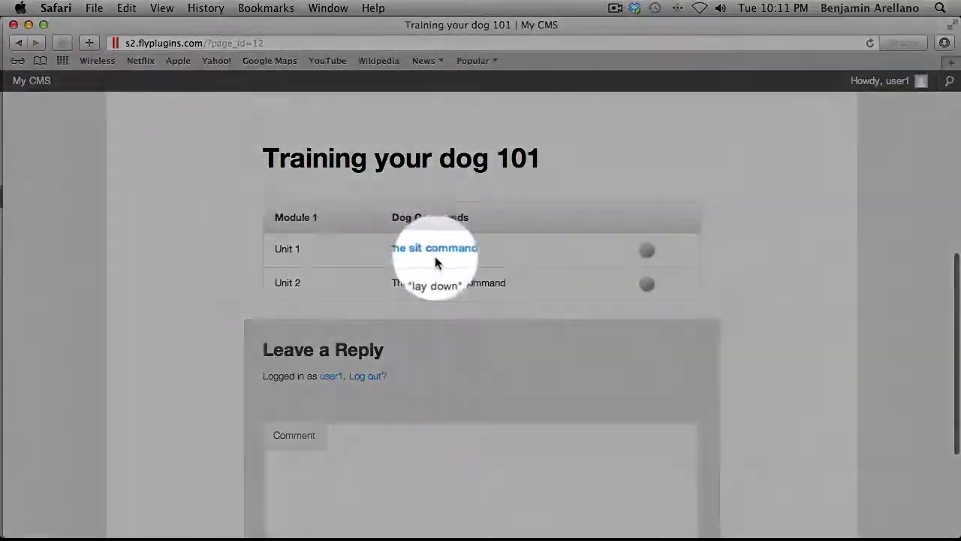
Open The sit command unit and mark it as completed.
left_click(451, 252)
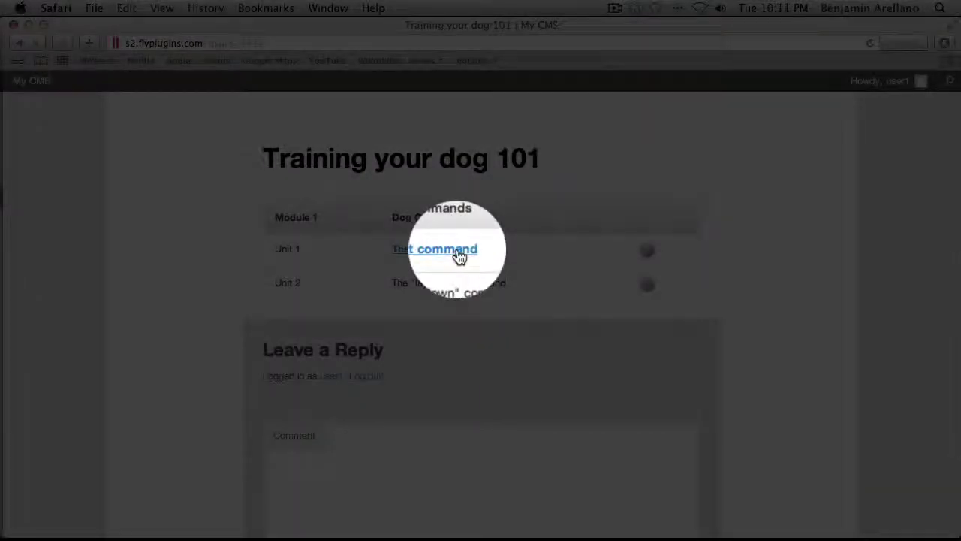
scroll(456, 253, "down", 8)
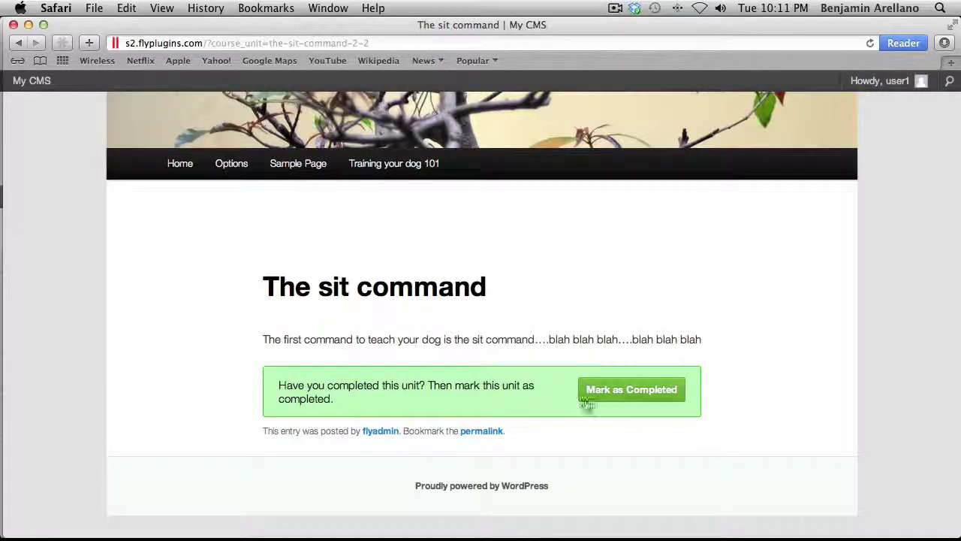
left_click(633, 396)
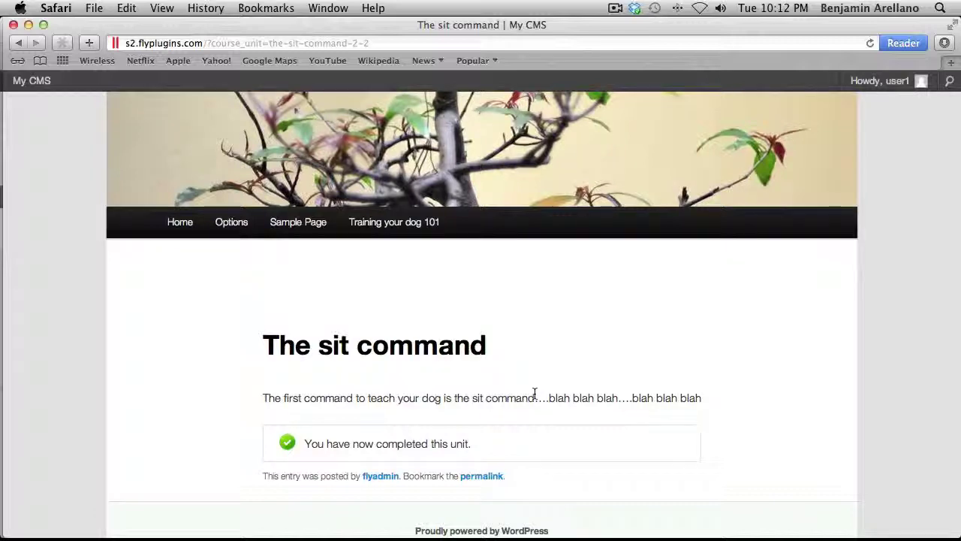
Return to the WordPress admin and list all users to see the subscriber's 50% Dog Training 101 progress.
key("super+Tab")
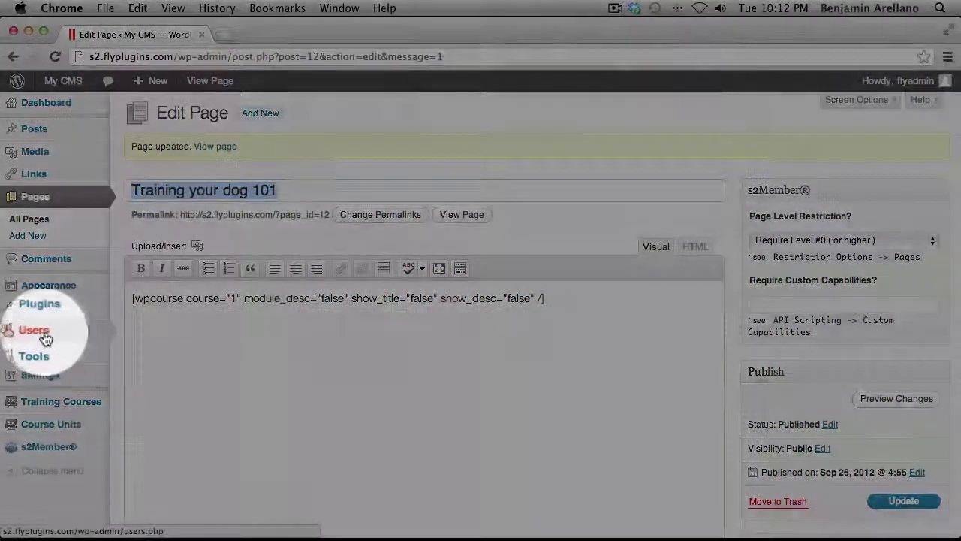
mouse_move(33, 330)
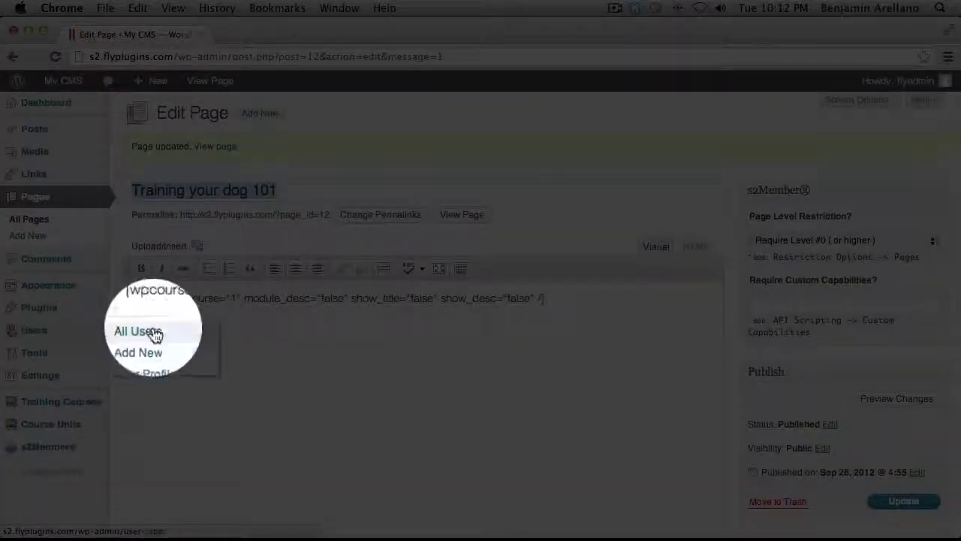
left_click(154, 332)
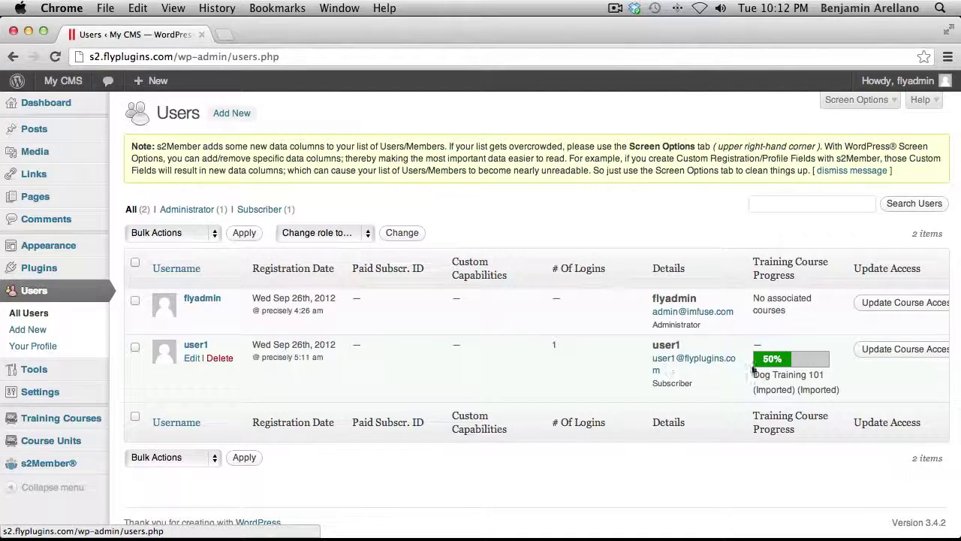
scroll(796, 364, "right", 1)
scroll(796, 364, "left", 1)
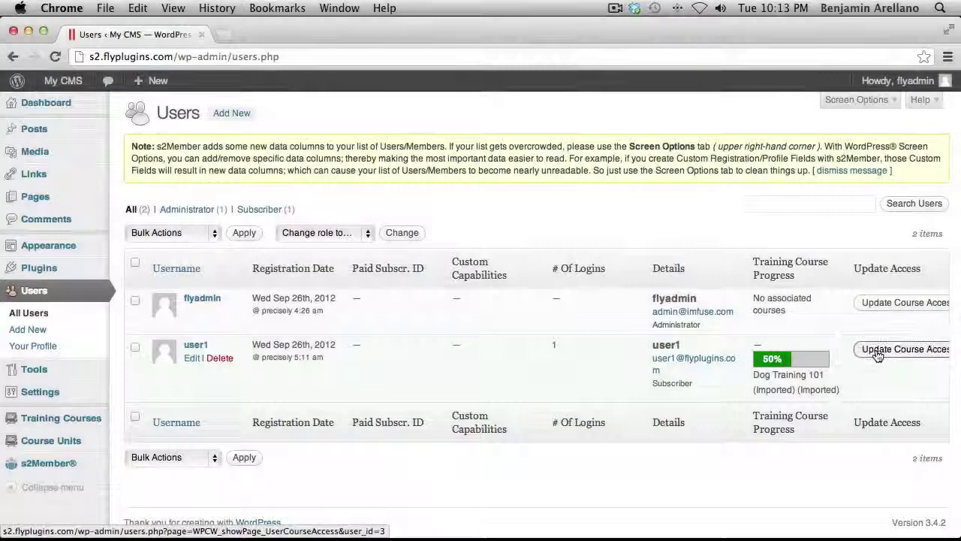
Re-save the test user's course access with Dog Training 101 (Imported) still allowed.
left_click(877, 356)
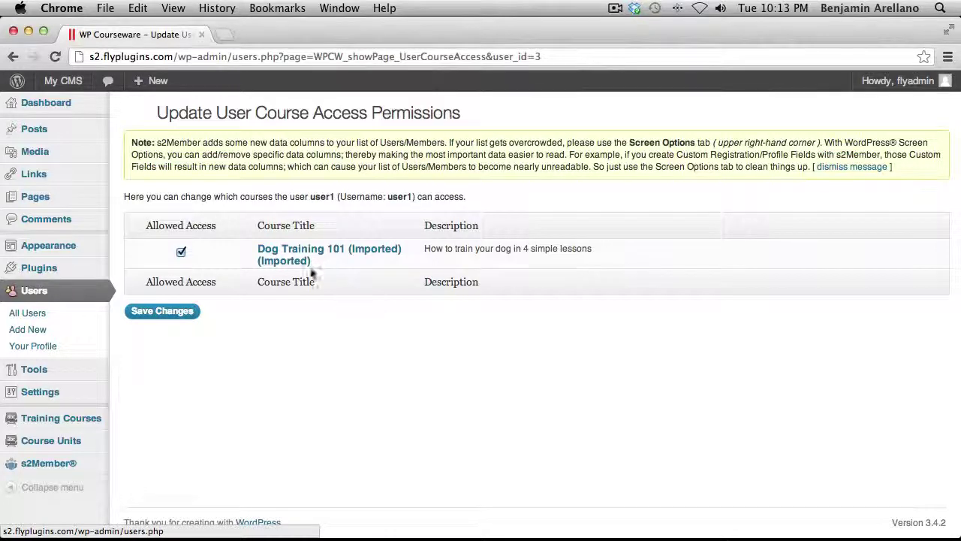
left_click(181, 253)
left_click(181, 252)
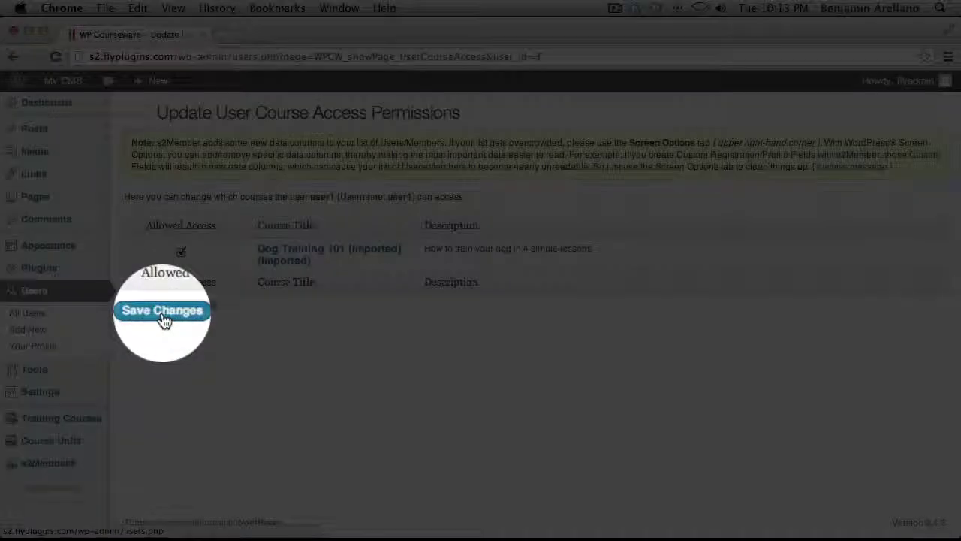
left_click(163, 314)
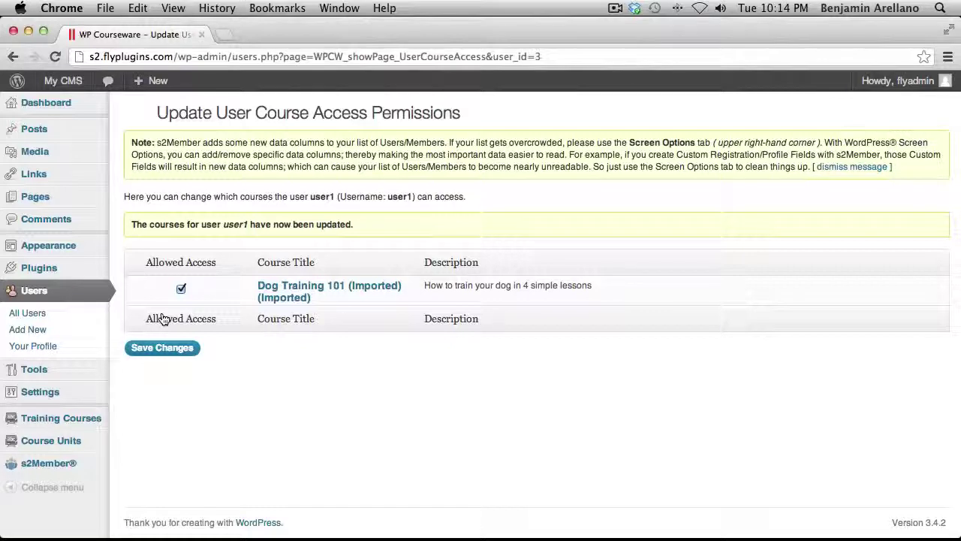